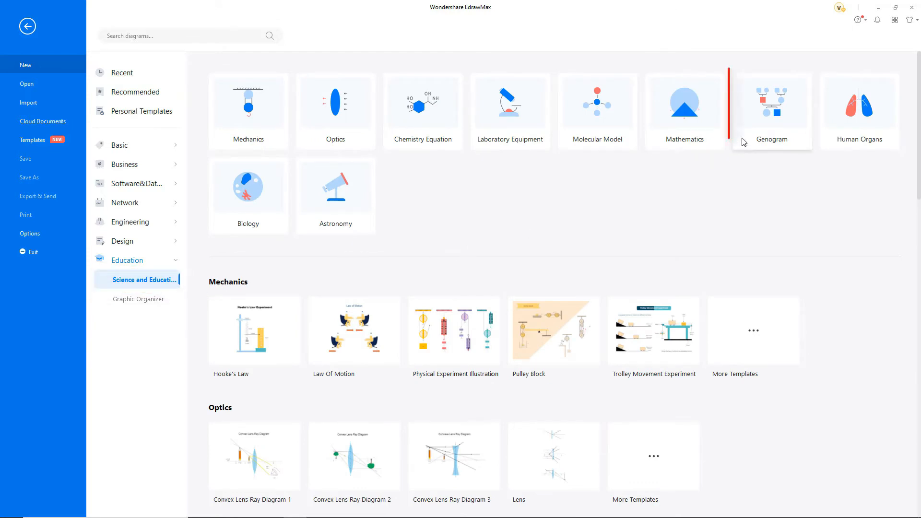
Create a blank Genogram drawing and place a deceased male symbol with birth and death years near the page's top centre
{"action": "left_click", "coordinate": [763, 130]}
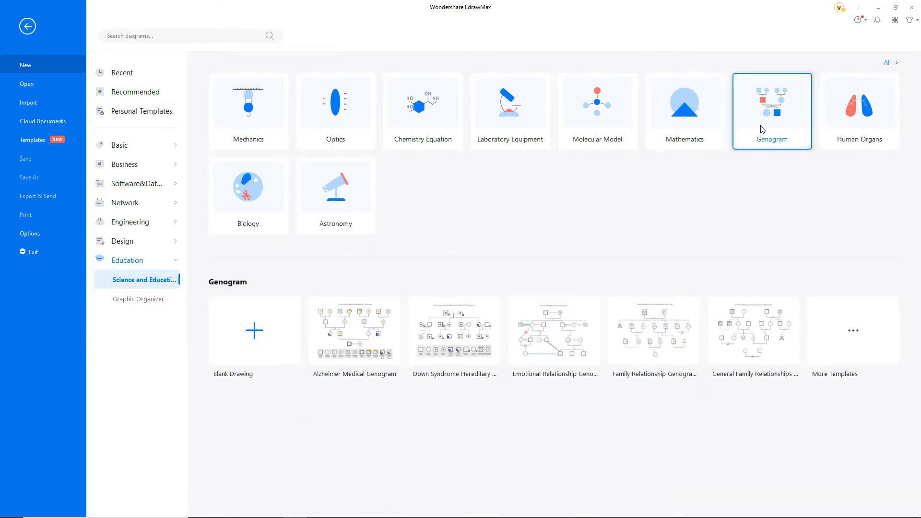
{"action": "left_click", "coordinate": [253, 346]}
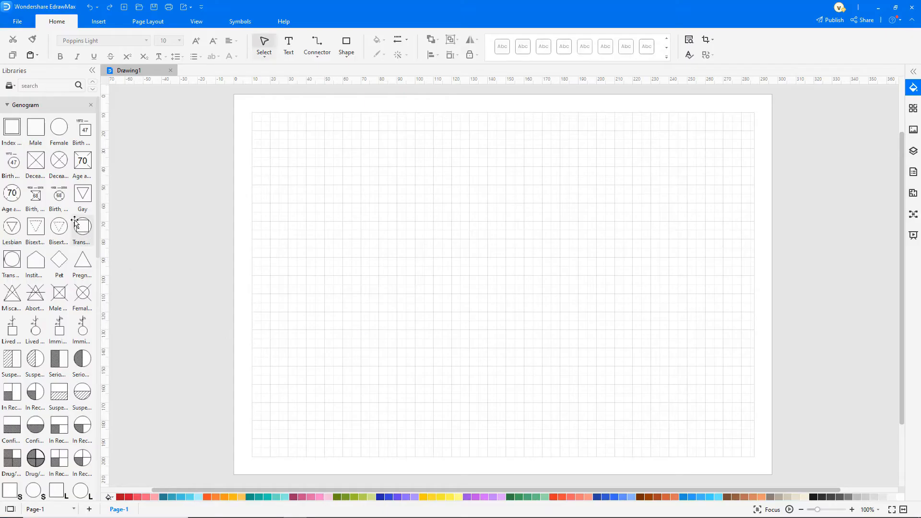
{"action": "left_click_drag", "start_coordinate": [36, 195], "coordinate": [461, 143]}
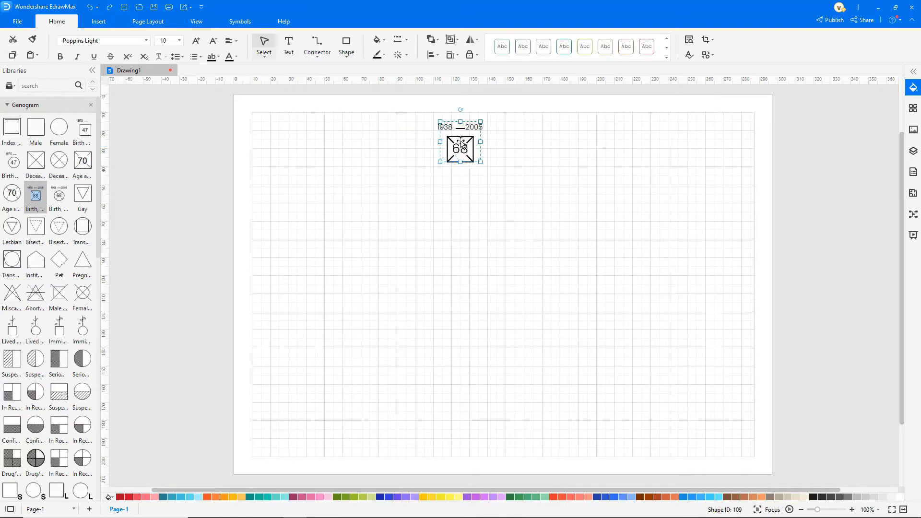
Set the deceased male's birth year to 1928, death year to 2018 and age to 90
{"action": "double_click", "coordinate": [453, 127]}
{"action": "type", "text": "1928"}
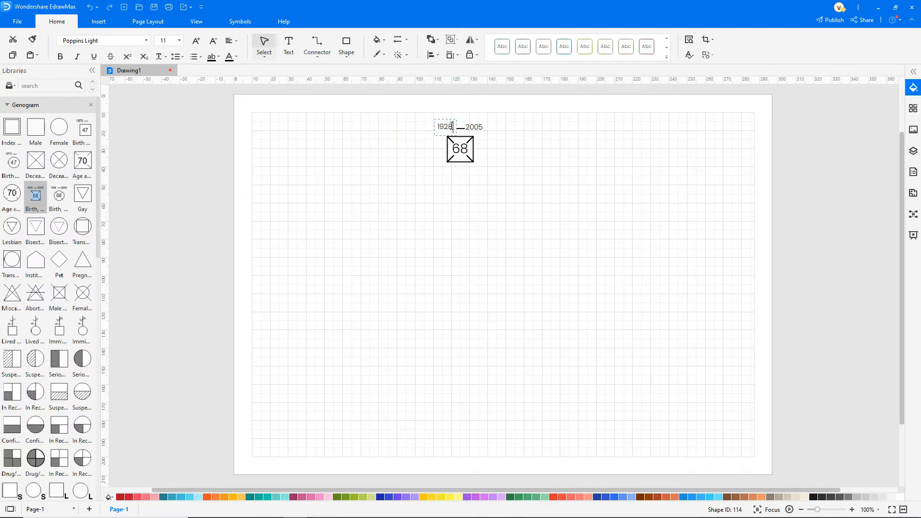
{"action": "double_click", "coordinate": [473, 127]}
{"action": "type", "text": "2018"}
{"action": "double_click", "coordinate": [462, 147]}
{"action": "type", "text": "90"}
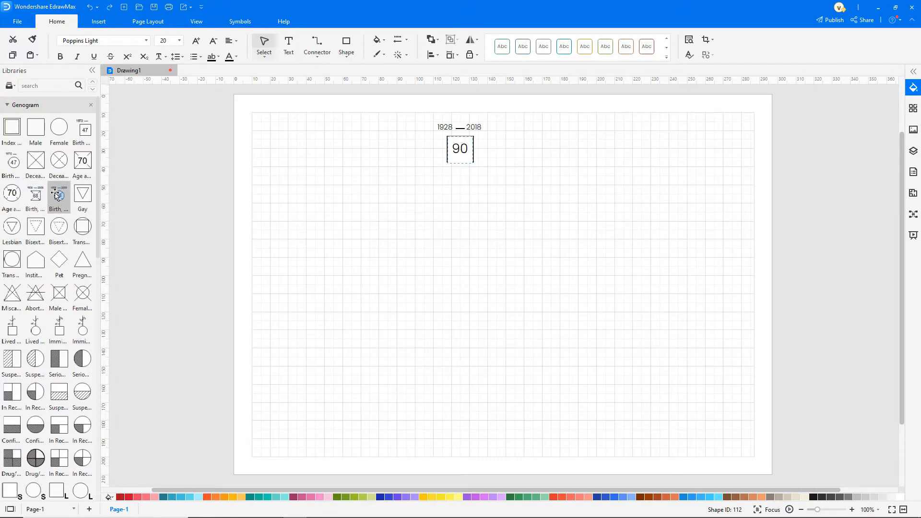
Add a deceased female symbol to the right of the male, with years 1925 and 2010 and age 85
{"action": "left_click_drag", "start_coordinate": [59, 195], "coordinate": [562, 148]}
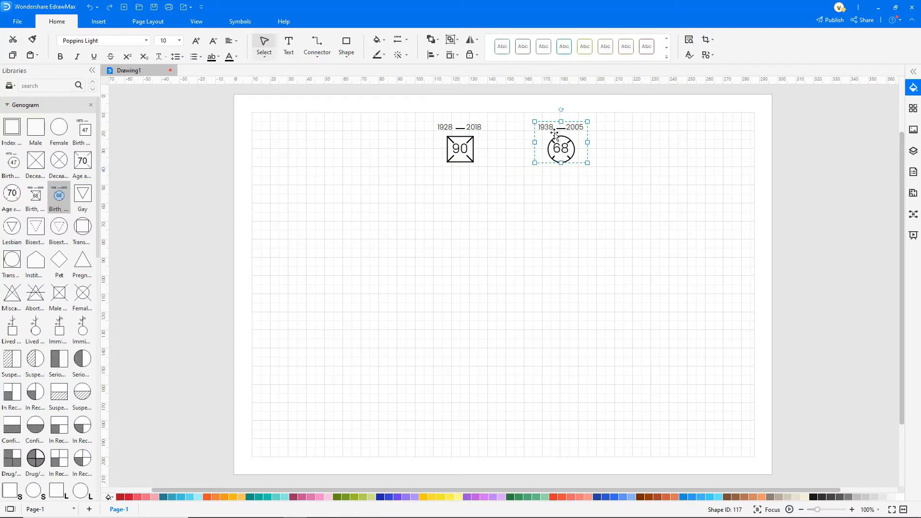
{"action": "double_click", "coordinate": [548, 127]}
{"action": "type", "text": "1925"}
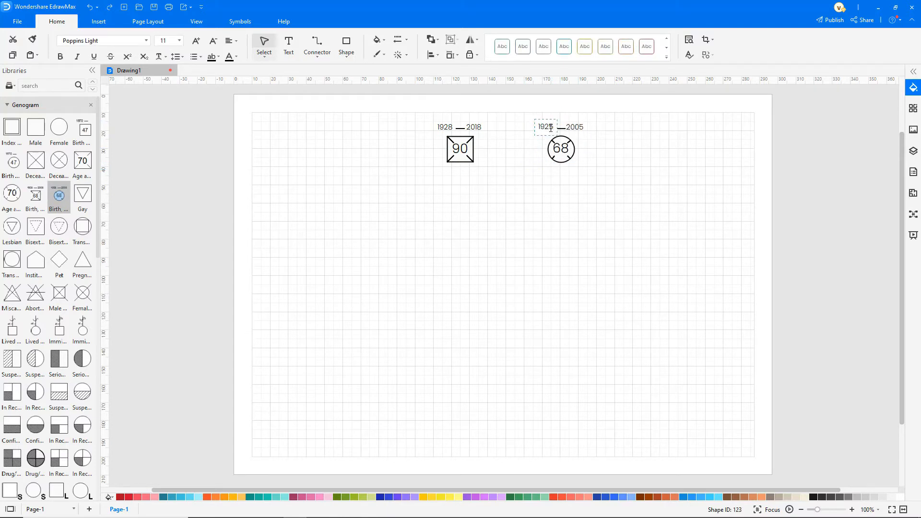
{"action": "double_click", "coordinate": [574, 127]}
{"action": "type", "text": "2010"}
{"action": "double_click", "coordinate": [556, 147]}
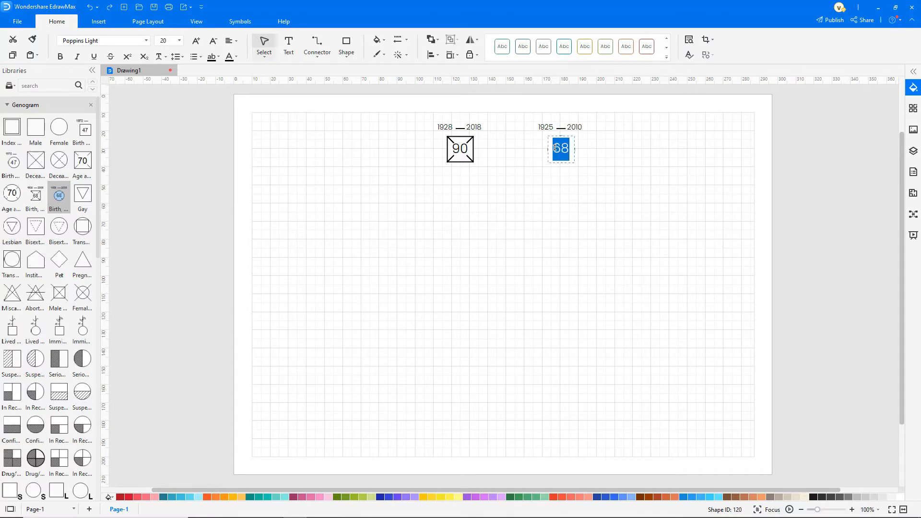
{"action": "type", "text": "85"}
Join the 90-year-old male and the 85-year-old female with the Divorce connector
{"action": "scroll", "coordinate": [51, 304], "scroll_direction": "down", "scroll_amount": 3}
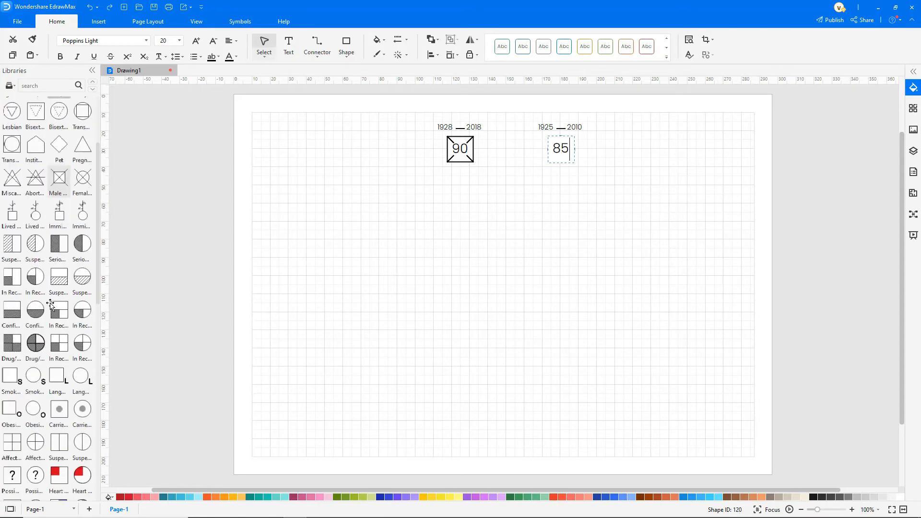
{"action": "scroll", "coordinate": [50, 305], "scroll_direction": "down", "scroll_amount": 9}
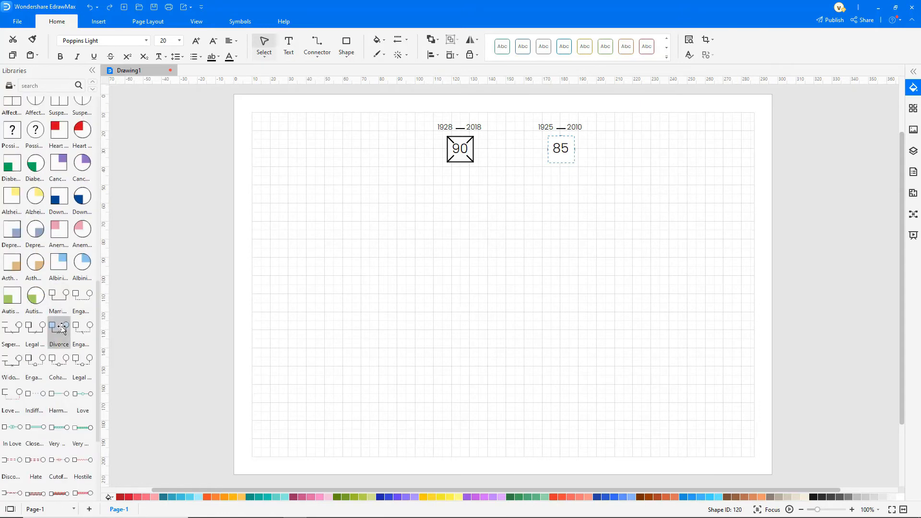
{"action": "left_click_drag", "start_coordinate": [62, 329], "coordinate": [561, 163]}
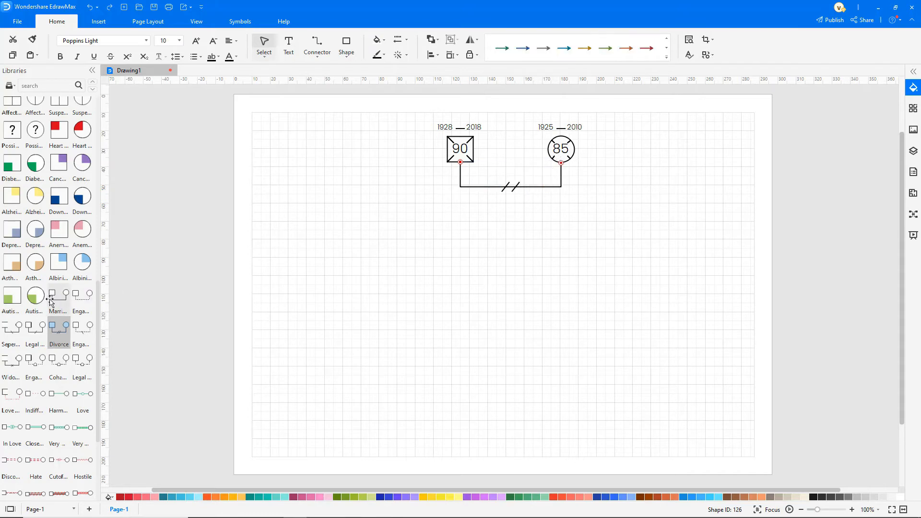
Add an Abortion symbol at the page's left edge, in a second row below the divorced couple
{"action": "scroll", "coordinate": [50, 301], "scroll_direction": "up", "scroll_amount": 6}
{"action": "scroll", "coordinate": [50, 301], "scroll_direction": "up", "scroll_amount": 1}
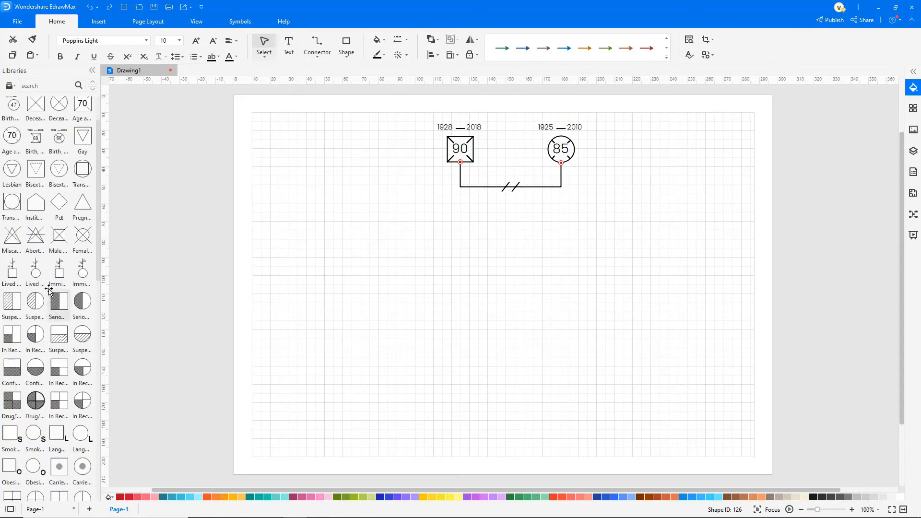
{"action": "left_click_drag", "start_coordinate": [35, 235], "coordinate": [272, 248]}
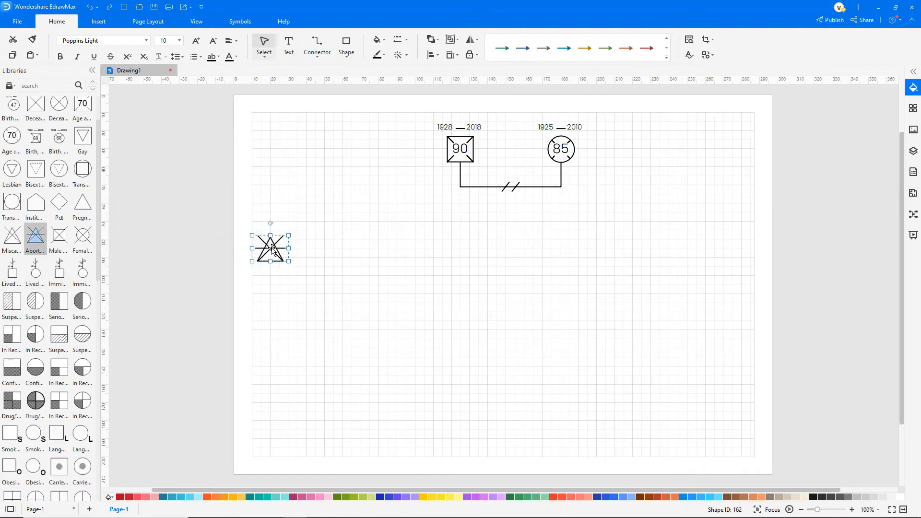
Add a living male symbol right of the abortion symbol, with birth year 1953 and age 65
{"action": "scroll", "coordinate": [81, 202], "scroll_direction": "up", "scroll_amount": 2}
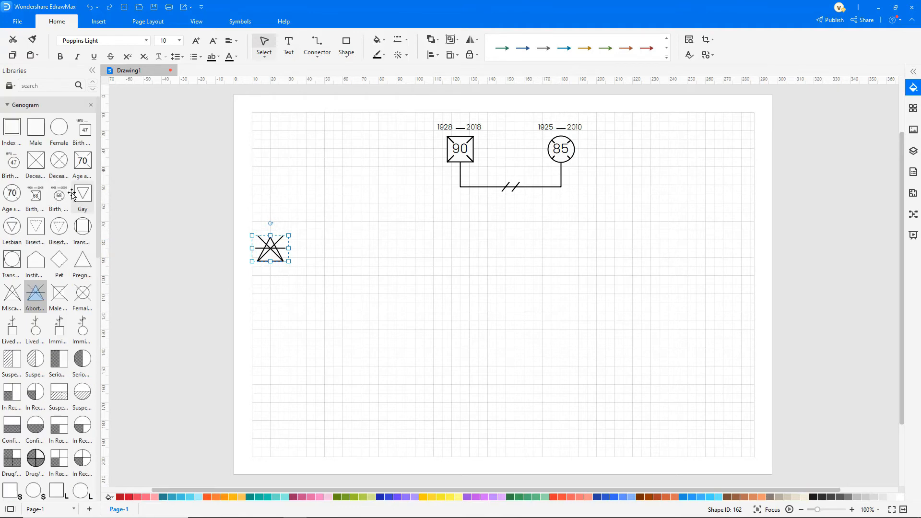
{"action": "left_click_drag", "start_coordinate": [82, 129], "coordinate": [345, 243]}
{"action": "double_click", "coordinate": [346, 242]}
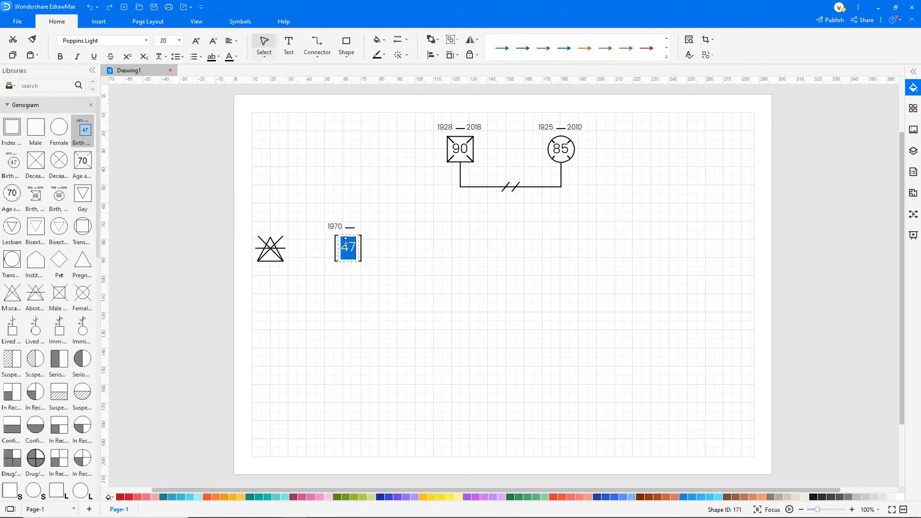
{"action": "type", "text": "65"}
{"action": "double_click", "coordinate": [335, 226]}
{"action": "type", "text": "19"}
Add a living female beside the 65-year-old male, with birth year 1955 and age 63, and join the pair with the Widowed connector
{"action": "left_click_drag", "start_coordinate": [12, 163], "coordinate": [439, 247]}
{"action": "double_click", "coordinate": [427, 241]}
{"action": "type", "text": "63"}
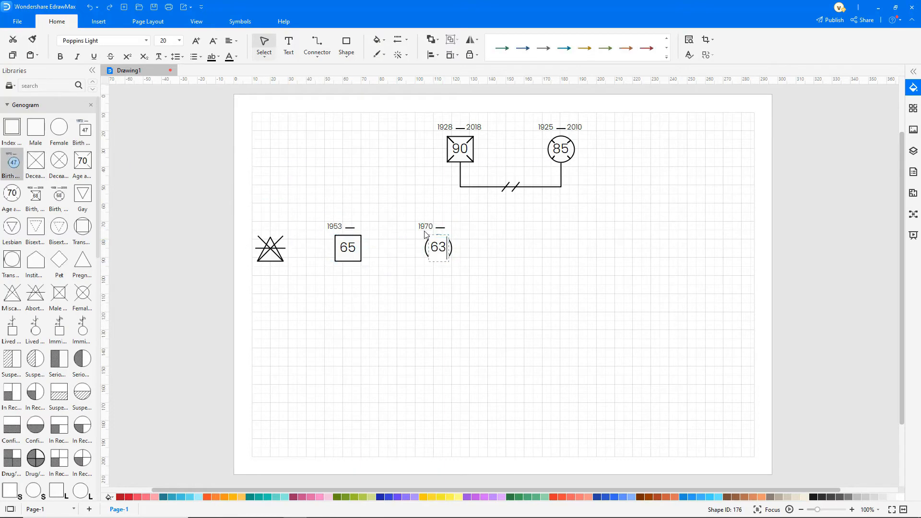
{"action": "double_click", "coordinate": [426, 228]}
{"action": "type", "text": "19"}
{"action": "scroll", "coordinate": [48, 240], "scroll_direction": "down", "scroll_amount": 10}
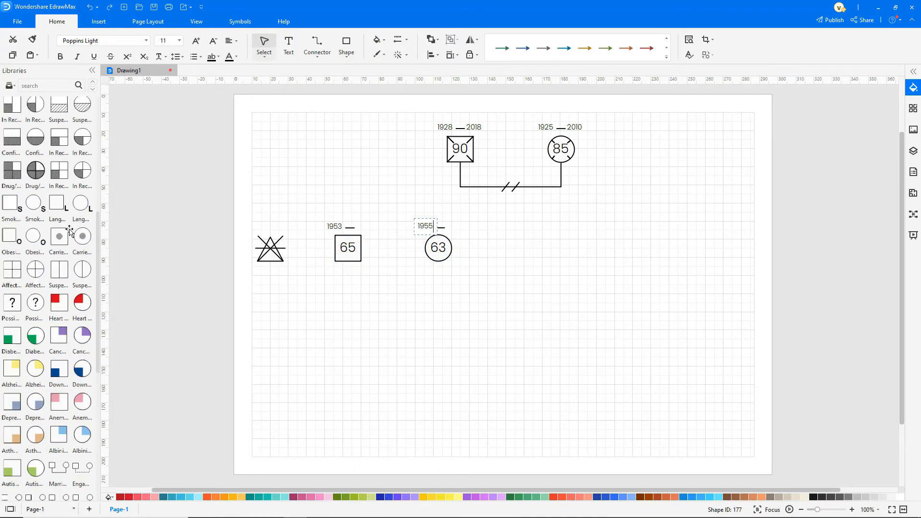
{"action": "left_click_drag", "start_coordinate": [12, 391], "coordinate": [379, 266]}
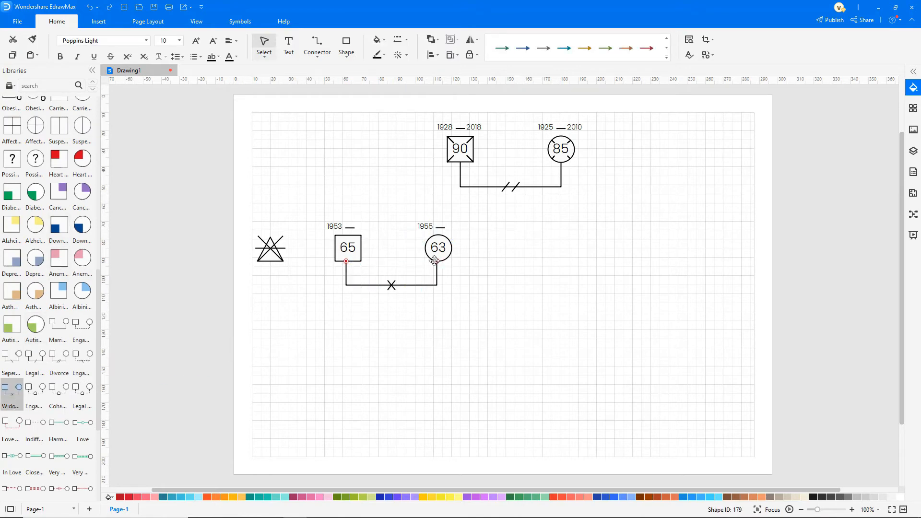
Add a living female symbol right of the 63-year-old female, with birth year 1950 and age 68
{"action": "scroll", "coordinate": [48, 240], "scroll_direction": "up", "scroll_amount": 10}
{"action": "left_click_drag", "start_coordinate": [12, 163], "coordinate": [512, 243]}
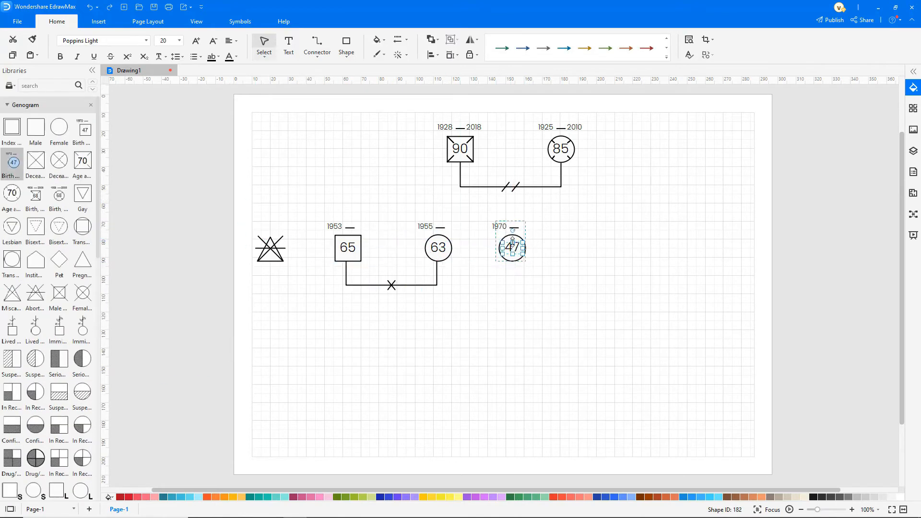
{"action": "double_click", "coordinate": [512, 247]}
{"action": "type", "text": "68"}
{"action": "left_click", "coordinate": [495, 225]}
{"action": "double_click", "coordinate": [495, 226]}
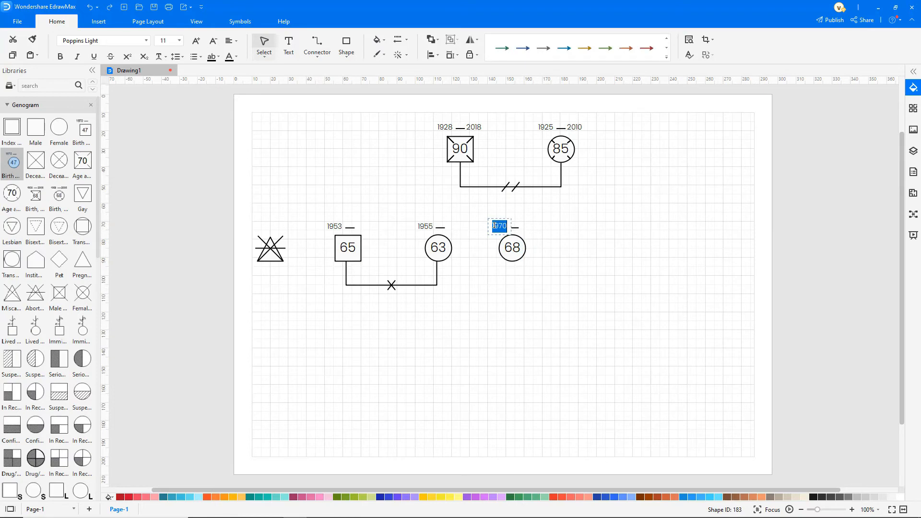
{"action": "type", "text": "195"}
Add a living male beside the 68-year-old female, with birth year 1956 and age 62, and join the pair with the Separation connector
{"action": "left_click_drag", "start_coordinate": [83, 130], "coordinate": [605, 247]}
{"action": "double_click", "coordinate": [604, 246]}
{"action": "type", "text": "62"}
{"action": "double_click", "coordinate": [585, 226]}
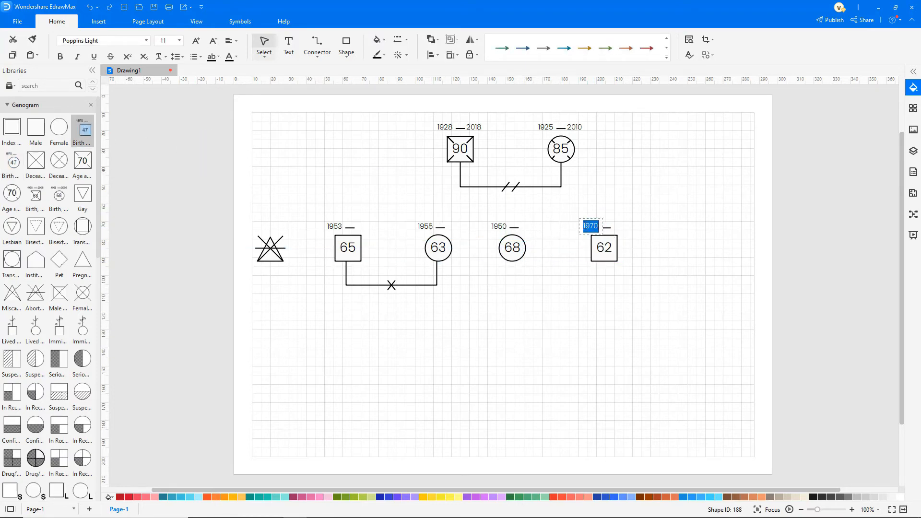
{"action": "type", "text": "1956"}
{"action": "scroll", "coordinate": [48, 288], "scroll_direction": "down", "scroll_amount": 6}
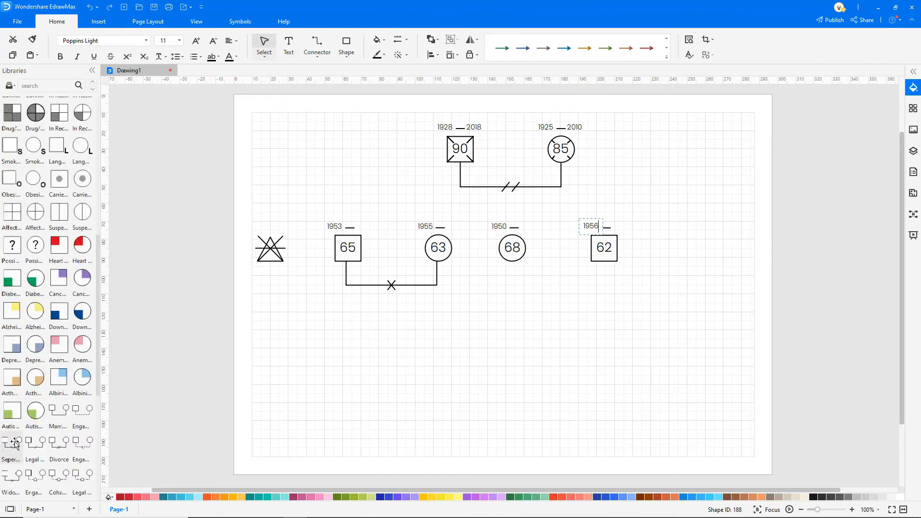
{"action": "left_click_drag", "start_coordinate": [12, 446], "coordinate": [603, 262]}
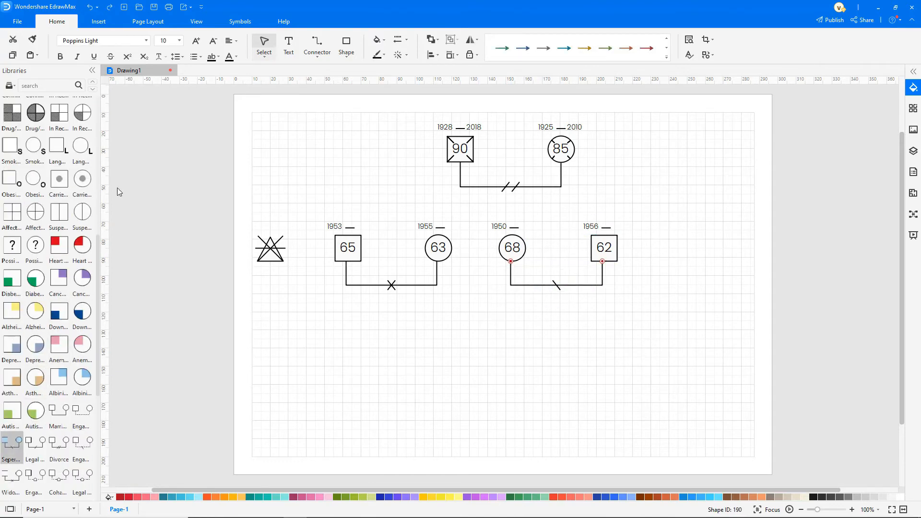
Add a living male symbol right of the 62-year-old male, with birth year 1955 and age 63
{"action": "scroll", "coordinate": [72, 178], "scroll_direction": "up", "scroll_amount": 10}
{"action": "left_click_drag", "start_coordinate": [82, 129], "coordinate": [663, 240]}
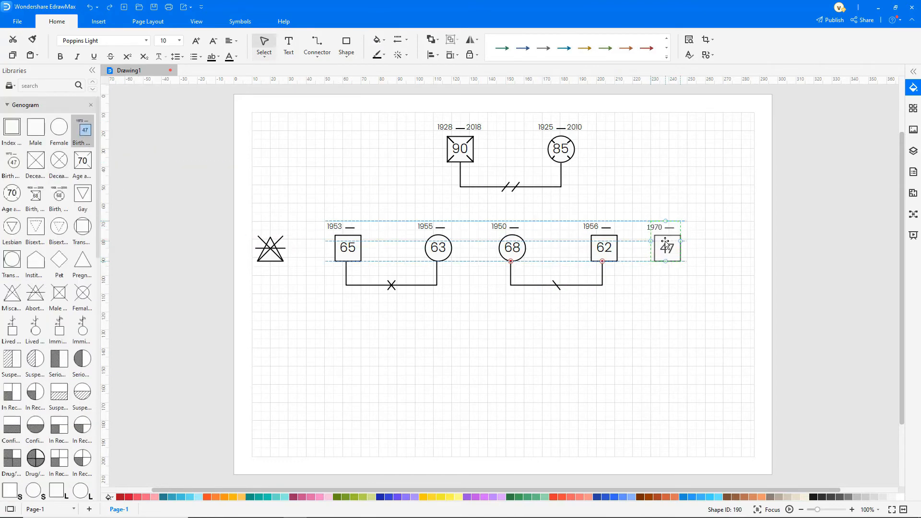
{"action": "double_click", "coordinate": [662, 240]}
{"action": "type", "text": "63"}
{"action": "double_click", "coordinate": [659, 226]}
{"action": "type", "text": "1955"}
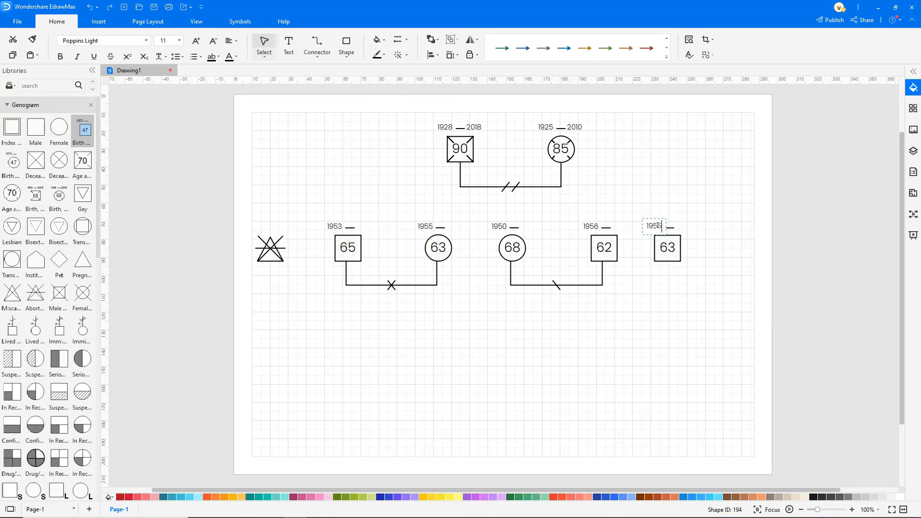
Add a living female at the row's right end, born 1966, age 53, and join her to the 63-year-old male with the dashed house-marked engagement connector
{"action": "left_click_drag", "start_coordinate": [12, 162], "coordinate": [737, 249]}
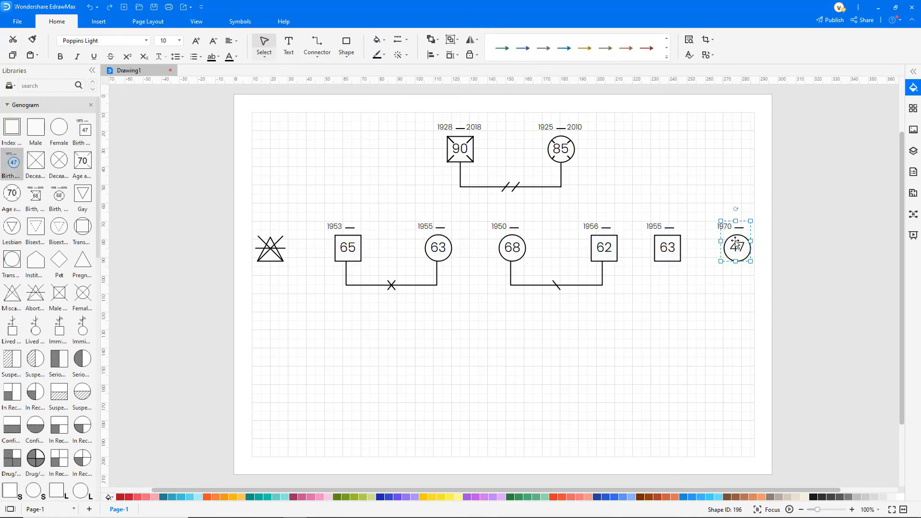
{"action": "double_click", "coordinate": [737, 246]}
{"action": "type", "text": "53"}
{"action": "double_click", "coordinate": [722, 226]}
{"action": "type", "text": "1966"}
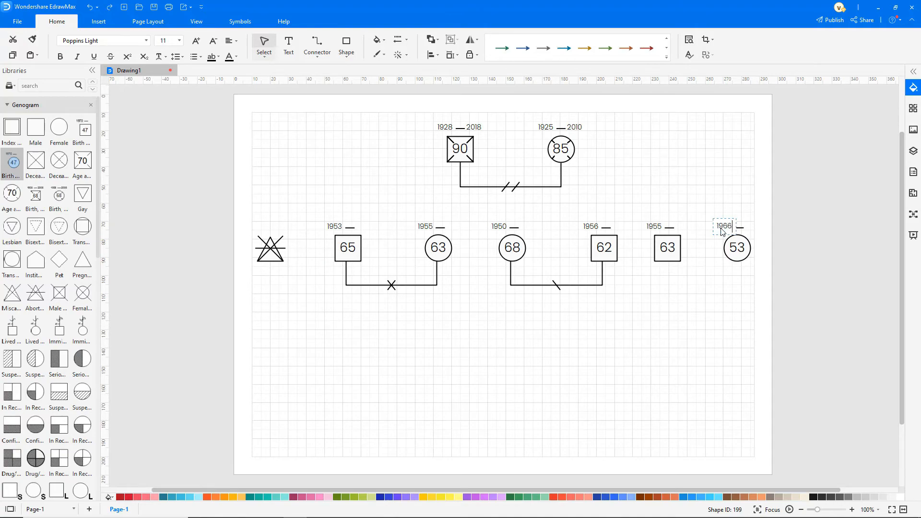
{"action": "scroll", "coordinate": [48, 240], "scroll_direction": "down", "scroll_amount": 15}
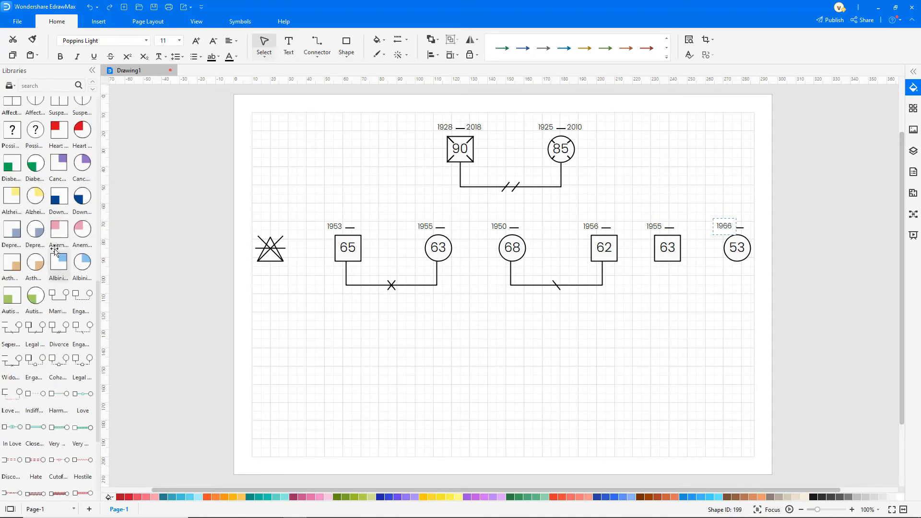
{"action": "left_click_drag", "start_coordinate": [35, 360], "coordinate": [695, 263]}
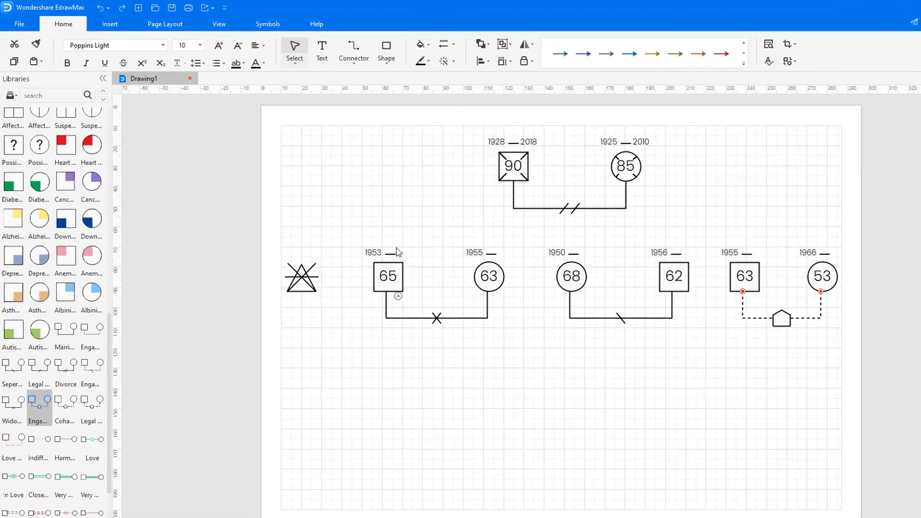
Open the Connectors symbol library from the General category
{"action": "left_click", "coordinate": [11, 85]}
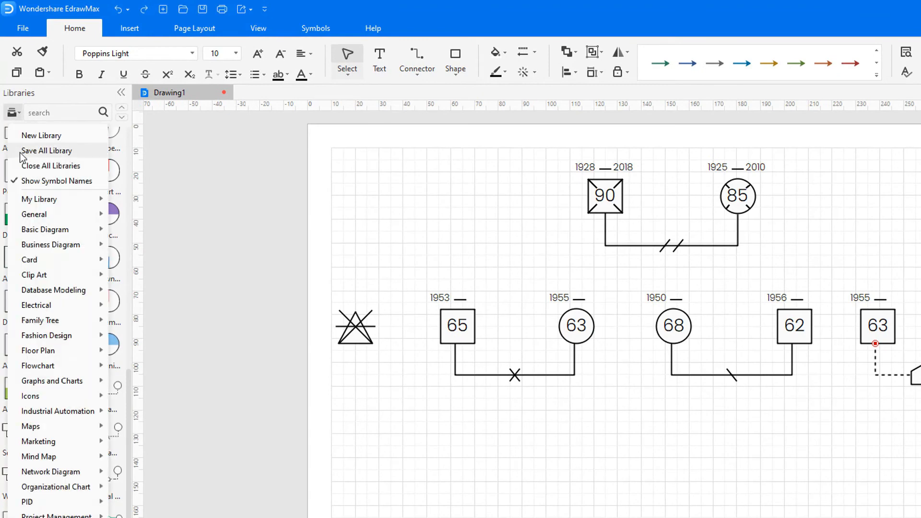
{"action": "mouse_move", "coordinate": [29, 214]}
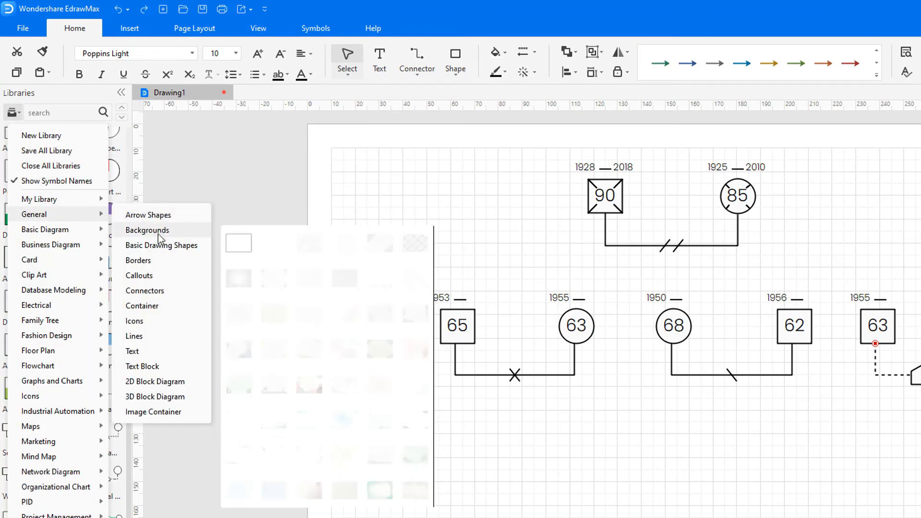
{"action": "left_click", "coordinate": [153, 291]}
{"action": "left_click", "coordinate": [219, 293]}
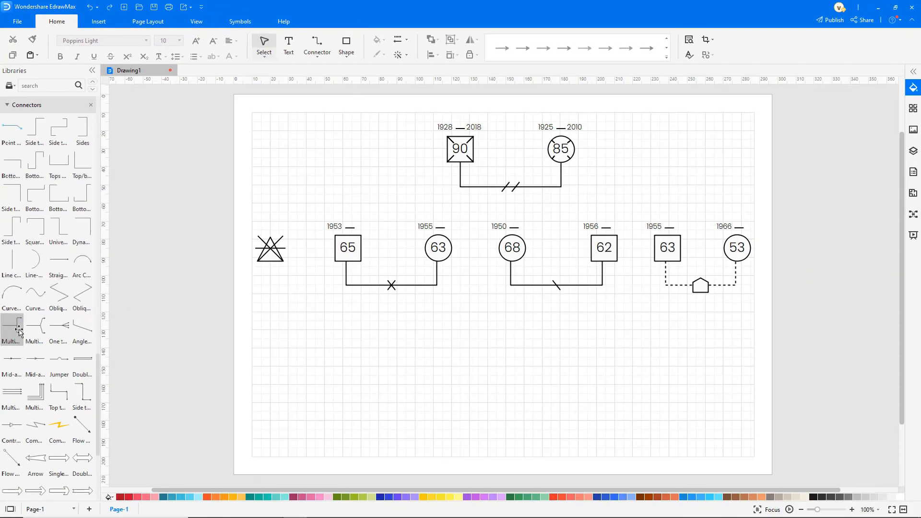
Add a multi-branch connector from the grandparents' divorce line, with its end branches reaching the abortion symbol and the 63-year-old male born in 1955
{"action": "left_click_drag", "start_coordinate": [16, 427], "coordinate": [548, 473]}
{"action": "left_click_drag", "start_coordinate": [397, 361], "coordinate": [272, 228]}
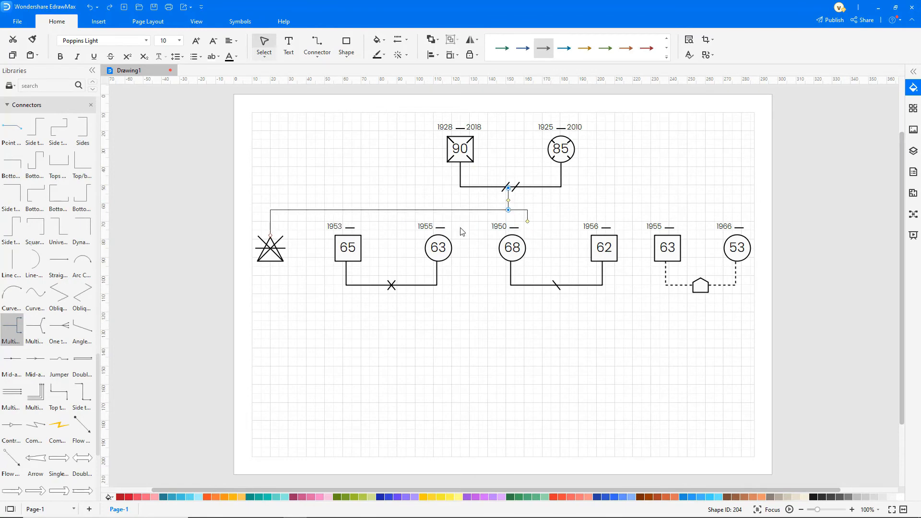
{"action": "left_click_drag", "start_coordinate": [528, 221], "coordinate": [666, 222]}
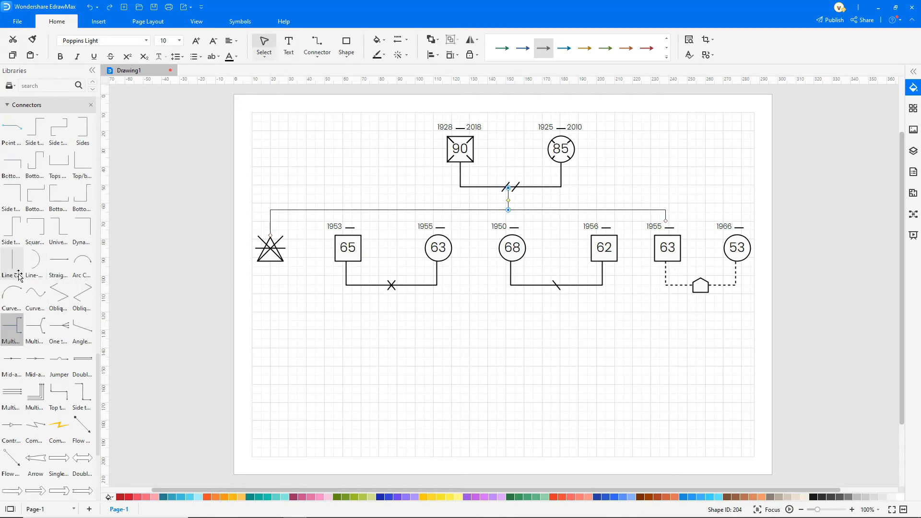
Add short vertical connector lines from the siblings' branch line to the 65-year-old male and the 62-year-old male
{"action": "left_click_drag", "start_coordinate": [12, 262], "coordinate": [347, 237]}
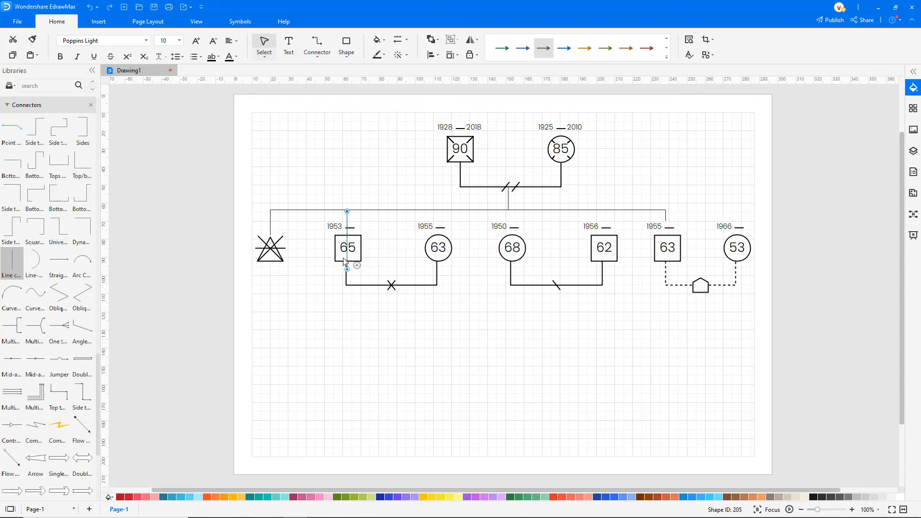
{"action": "left_click_drag", "start_coordinate": [348, 271], "coordinate": [347, 228]}
{"action": "key", "text": "ctrl+d"}
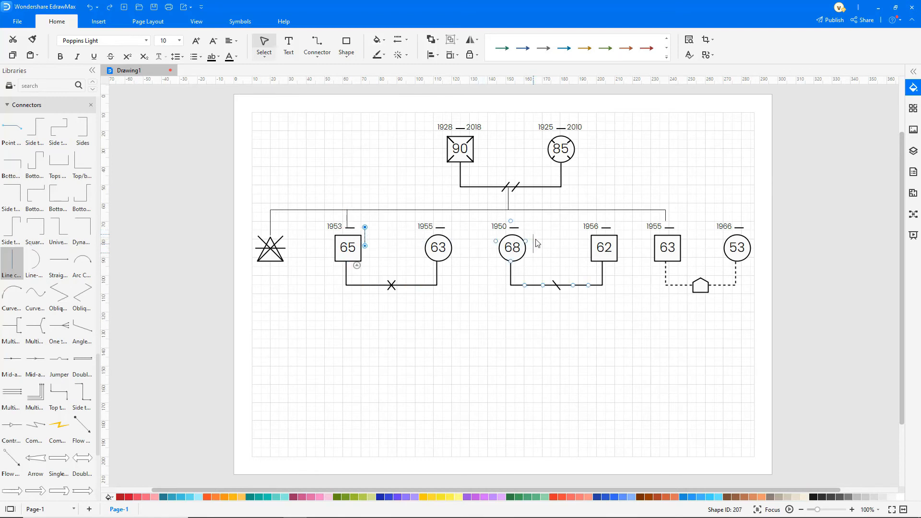
{"action": "left_click_drag", "start_coordinate": [602, 227], "coordinate": [605, 216]}
Add a living male symbol in a new row below the 65-year-old male, with birth year 1978 and age 40
{"action": "scroll", "coordinate": [58, 288], "scroll_direction": "down", "scroll_amount": 15}
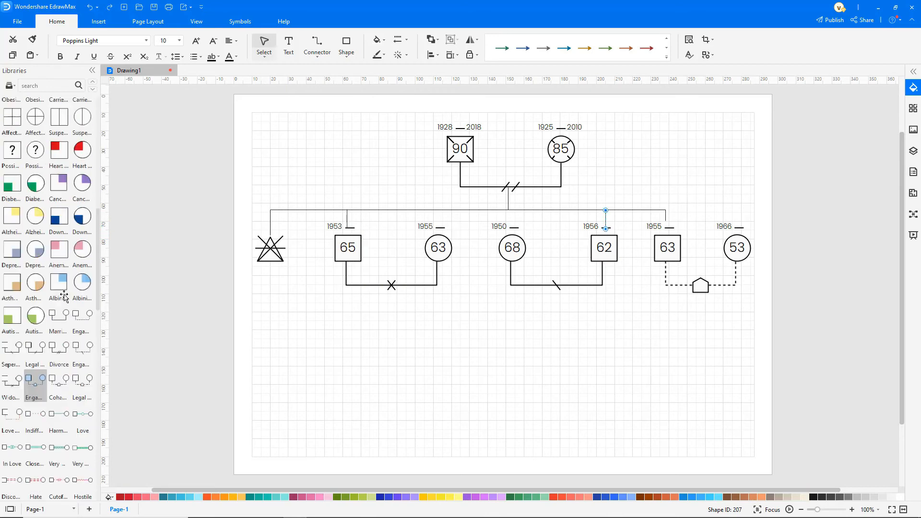
{"action": "left_click_drag", "start_coordinate": [85, 130], "coordinate": [348, 365]}
{"action": "double_click", "coordinate": [338, 344]}
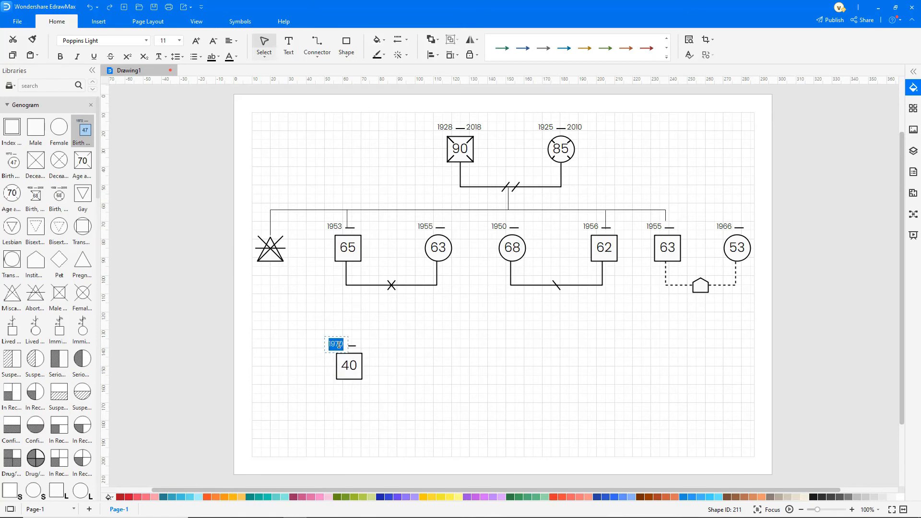
Add a living female below the 63-year-old female, born 1980, age 38, and join her to the 40-year-old male with the dashed engagement connector
{"action": "left_click_drag", "start_coordinate": [13, 165], "coordinate": [436, 365]}
{"action": "double_click", "coordinate": [436, 364]}
{"action": "type", "text": "38"}
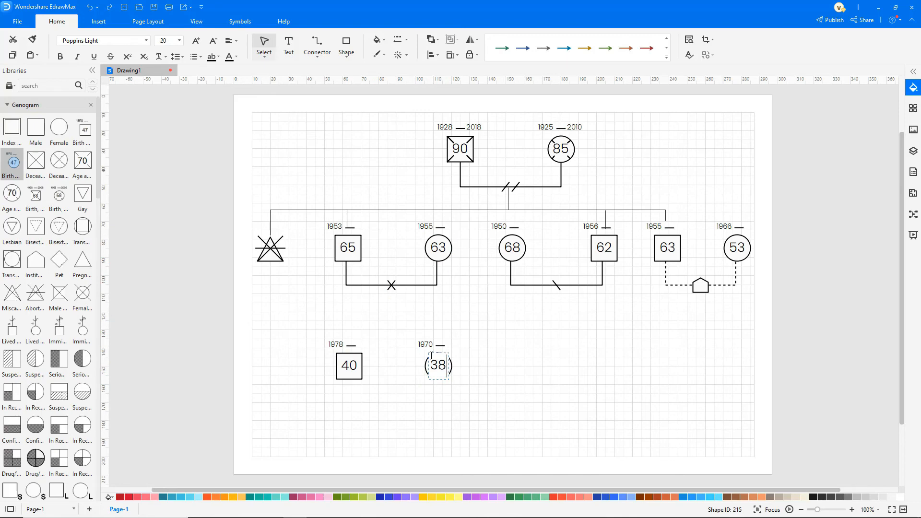
{"action": "double_click", "coordinate": [426, 347]}
{"action": "scroll", "coordinate": [48, 288], "scroll_direction": "down", "scroll_amount": 10}
{"action": "left_click_drag", "start_coordinate": [83, 296], "coordinate": [429, 379]}
Add a living male symbol below the 68-year-old female, with birth year 1982 and age 36
{"action": "scroll", "coordinate": [48, 288], "scroll_direction": "up", "scroll_amount": 10}
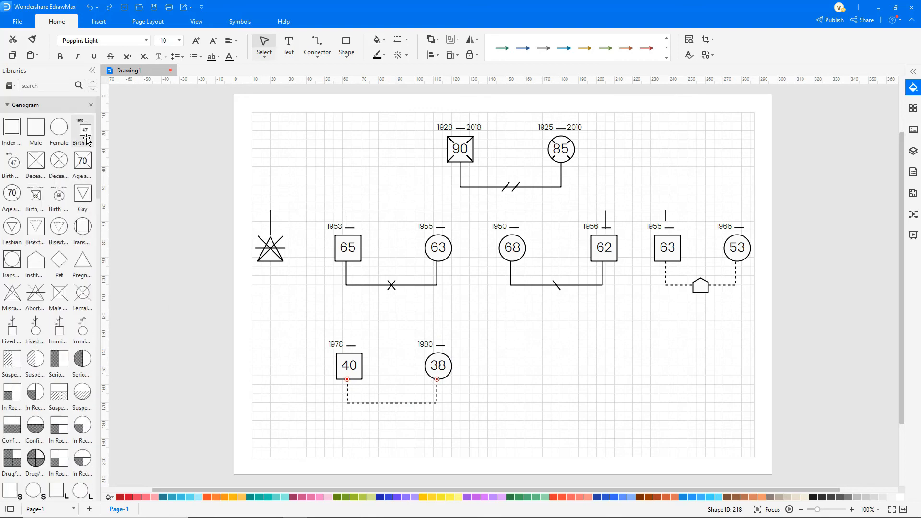
{"action": "left_click_drag", "start_coordinate": [82, 130], "coordinate": [507, 356]}
{"action": "double_click", "coordinate": [509, 359]}
{"action": "type", "text": "36"}
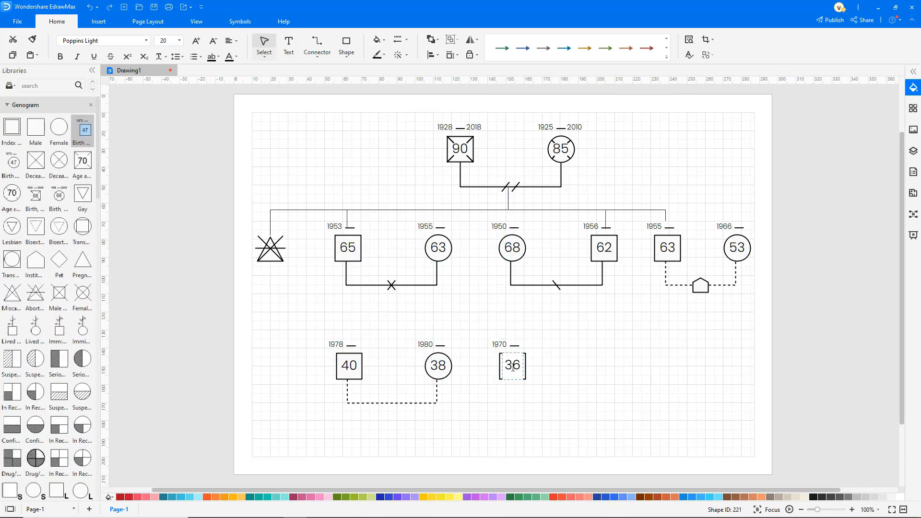
{"action": "left_click", "coordinate": [504, 347]}
Add a living female below the 62-year-old male, born 1986, age 32, and join her to the 36-year-old male with the marriage connector
{"action": "left_click_drag", "start_coordinate": [12, 163], "coordinate": [602, 362]}
{"action": "double_click", "coordinate": [603, 364]}
{"action": "type", "text": "32"}
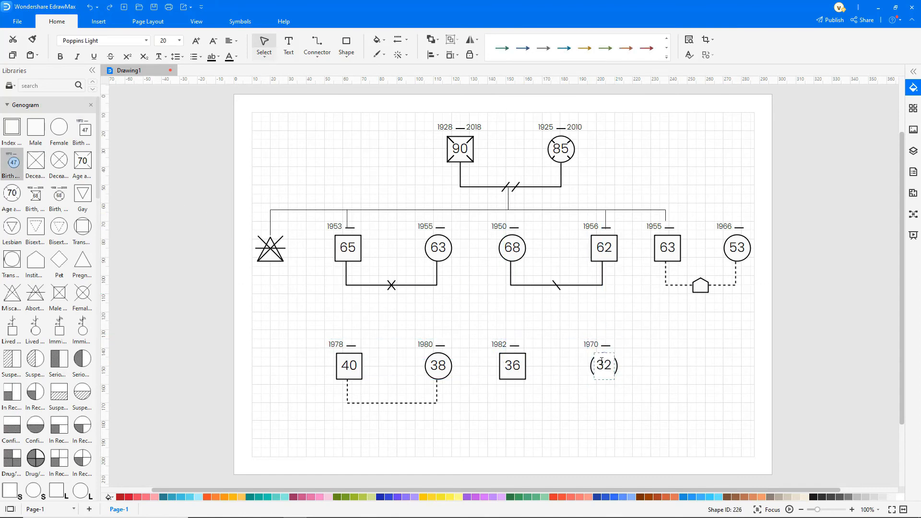
{"action": "double_click", "coordinate": [590, 344]}
{"action": "scroll", "coordinate": [48, 240], "scroll_direction": "down", "scroll_amount": 10}
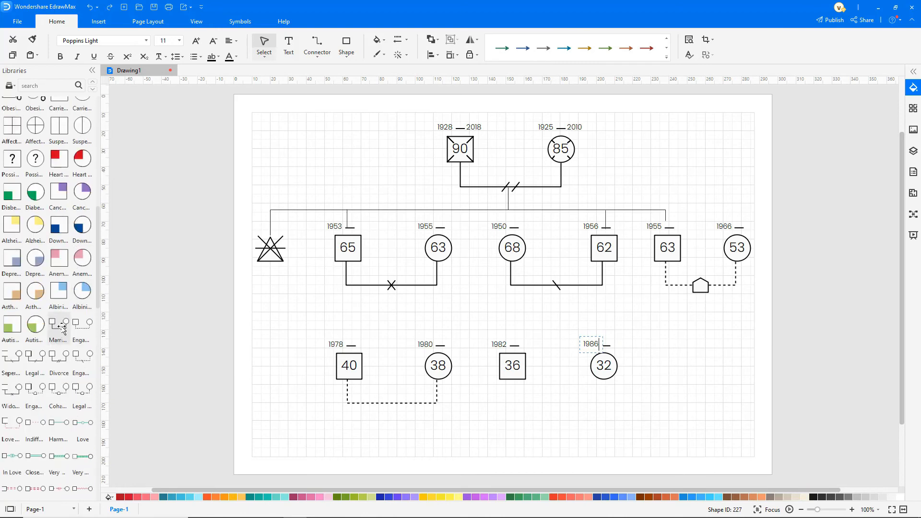
{"action": "left_click_drag", "start_coordinate": [58, 326], "coordinate": [599, 386]}
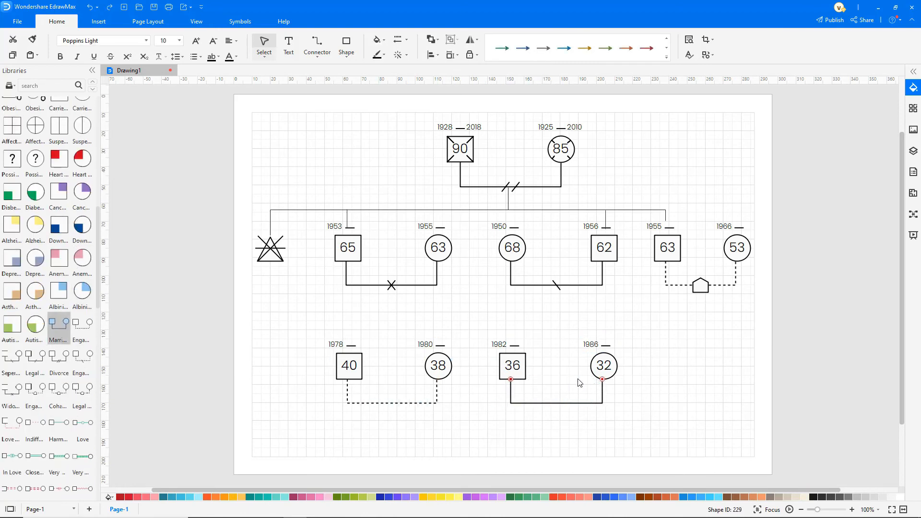
Add a living male symbol below the 63-year-old male, with birth year 1984 and age 34
{"action": "scroll", "coordinate": [48, 240], "scroll_direction": "up", "scroll_amount": 10}
{"action": "left_click_drag", "start_coordinate": [82, 130], "coordinate": [667, 365]}
{"action": "double_click", "coordinate": [668, 366]}
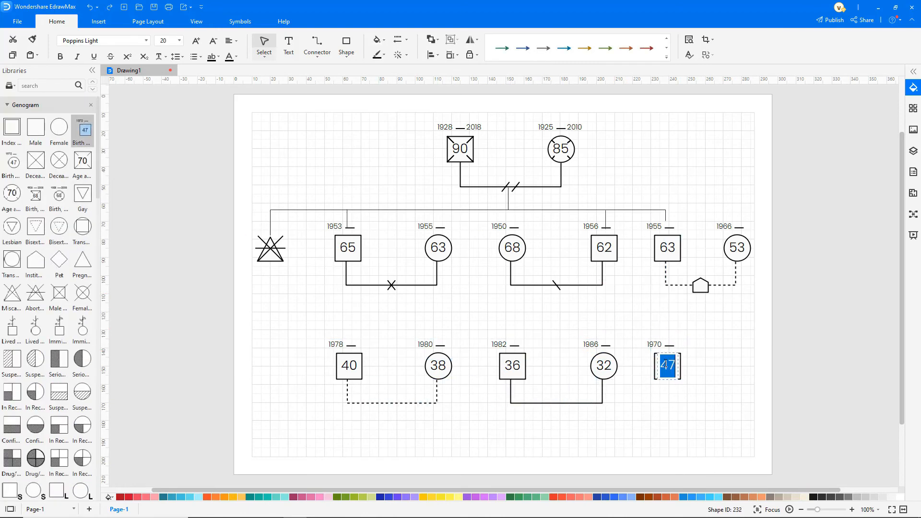
{"action": "type", "text": "34"}
{"action": "double_click", "coordinate": [653, 345]}
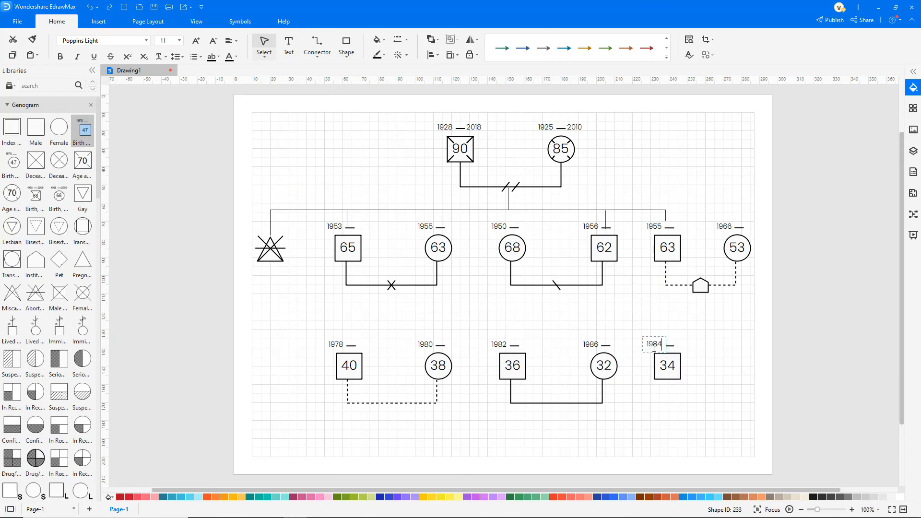
Add a pregnancy triangle below the 53-year-old female and join it to the 34-year-old male with the dashed engagement connector
{"action": "left_click_drag", "start_coordinate": [82, 261], "coordinate": [737, 367]}
{"action": "scroll", "coordinate": [83, 288], "scroll_direction": "down", "scroll_amount": 10}
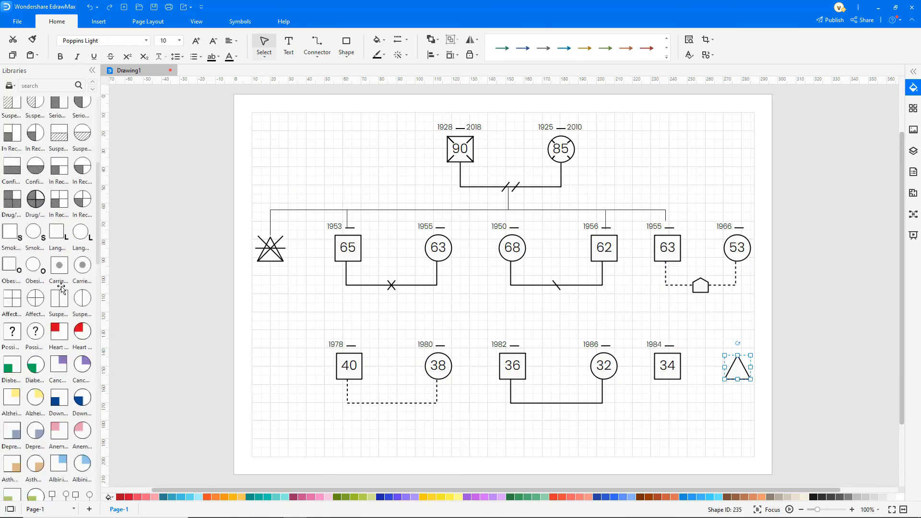
{"action": "left_click_drag", "start_coordinate": [83, 384], "coordinate": [734, 379]}
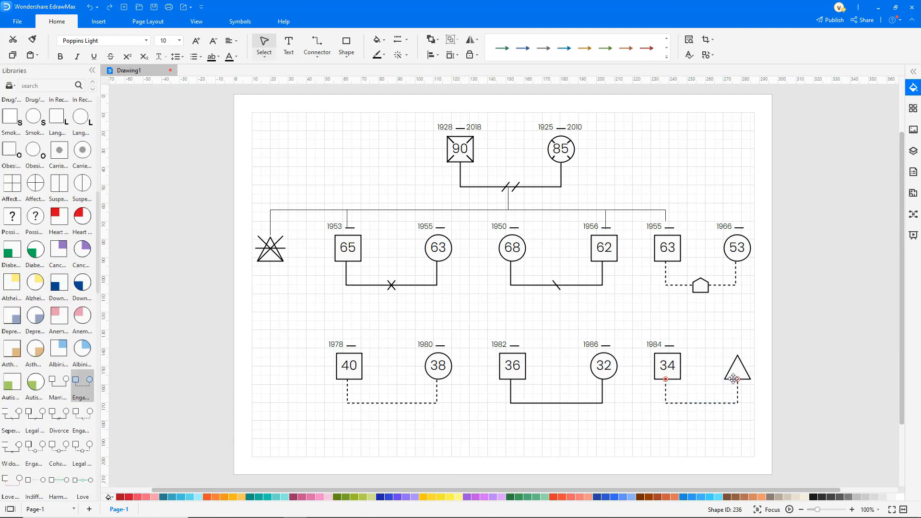
Link the 65- and 63-year-old couple to the 38-year-old female, and the 68- and 62-year-old couple to the 34-year-old male and 32-year-old female
{"action": "scroll", "coordinate": [48, 288], "scroll_direction": "down", "scroll_amount": 10}
{"action": "left_click_drag", "start_coordinate": [12, 283], "coordinate": [433, 332]}
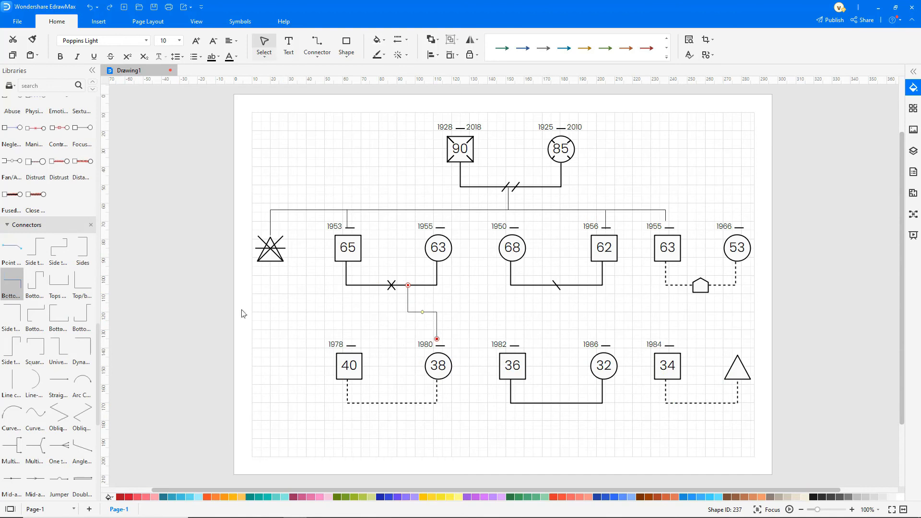
{"action": "left_click_drag", "start_coordinate": [12, 283], "coordinate": [666, 339]}
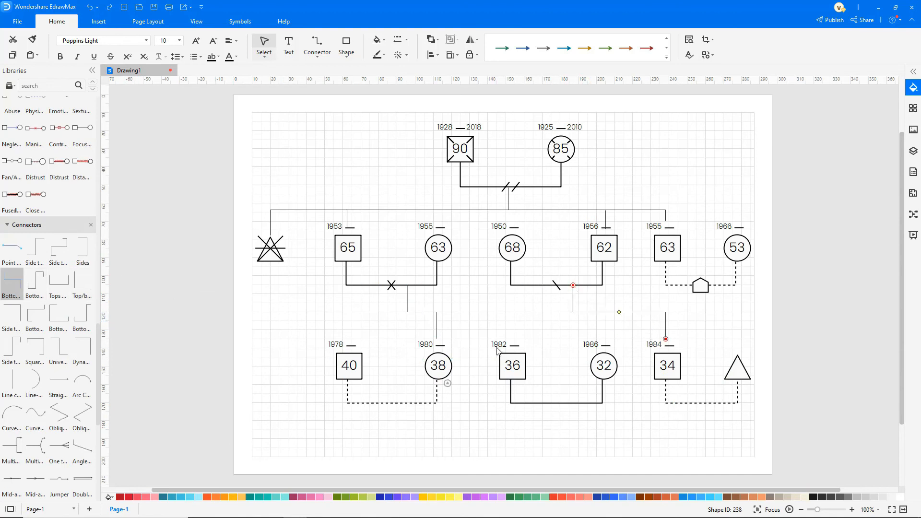
{"action": "left_click_drag", "start_coordinate": [12, 384], "coordinate": [609, 339]}
Add a vertical child line below the 36- and 32-year-old couple's marriage line, ending at a living female born 2011, age 7
{"action": "scroll", "coordinate": [57, 250], "scroll_direction": "down", "scroll_amount": 1}
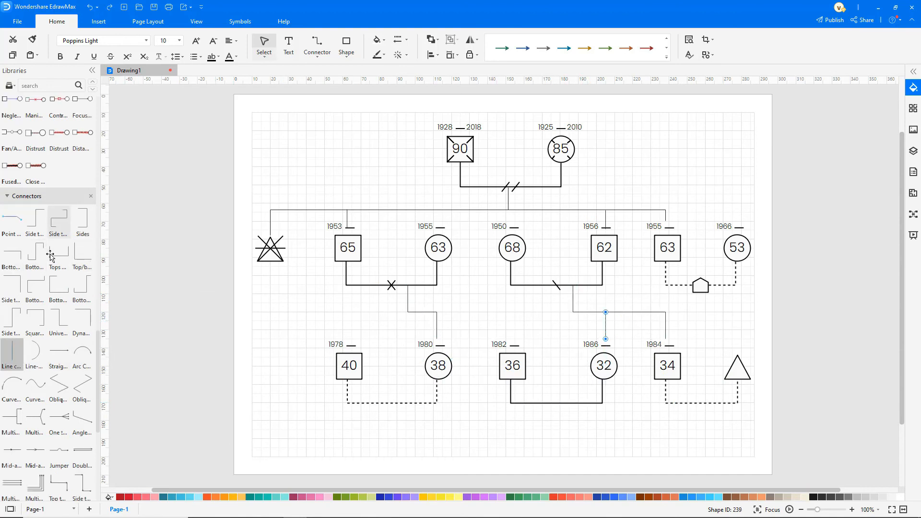
{"action": "left_click_drag", "start_coordinate": [18, 343], "coordinate": [558, 423]}
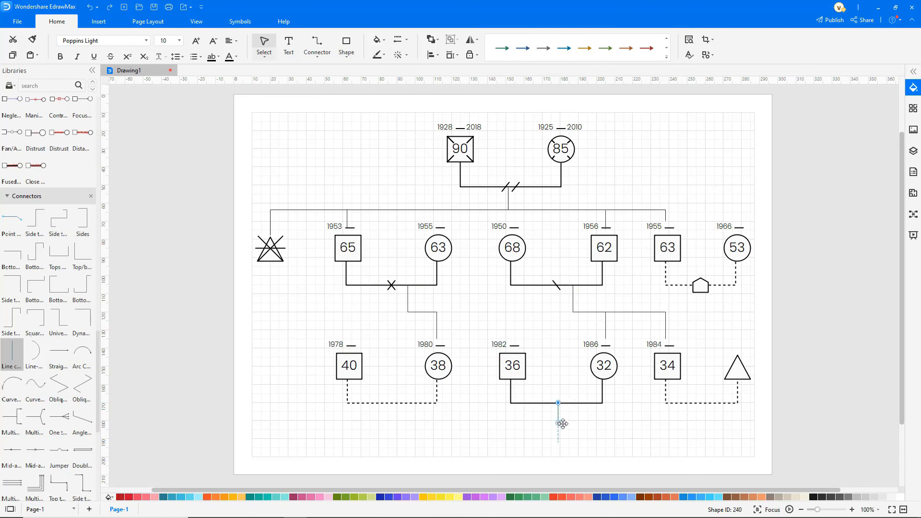
{"action": "scroll", "coordinate": [27, 291], "scroll_direction": "up", "scroll_amount": 10}
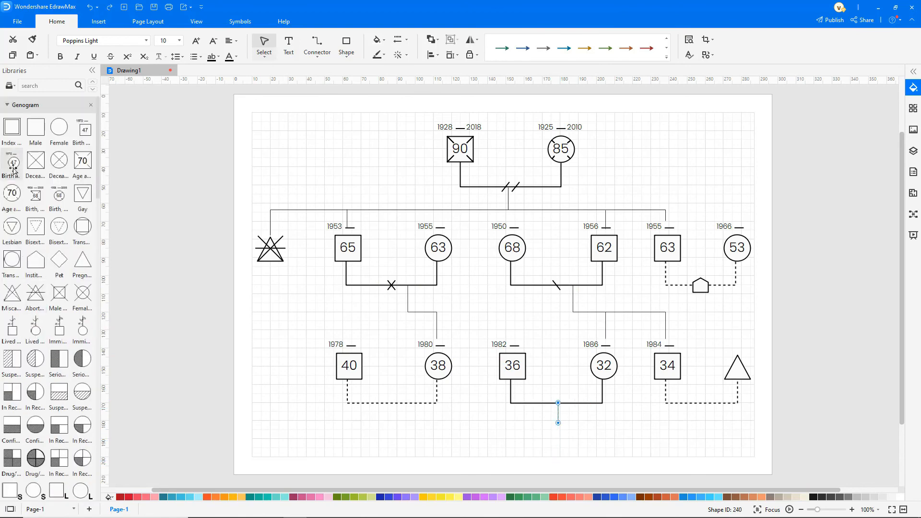
{"action": "left_click_drag", "start_coordinate": [12, 162], "coordinate": [558, 451]}
{"action": "double_click", "coordinate": [559, 452]}
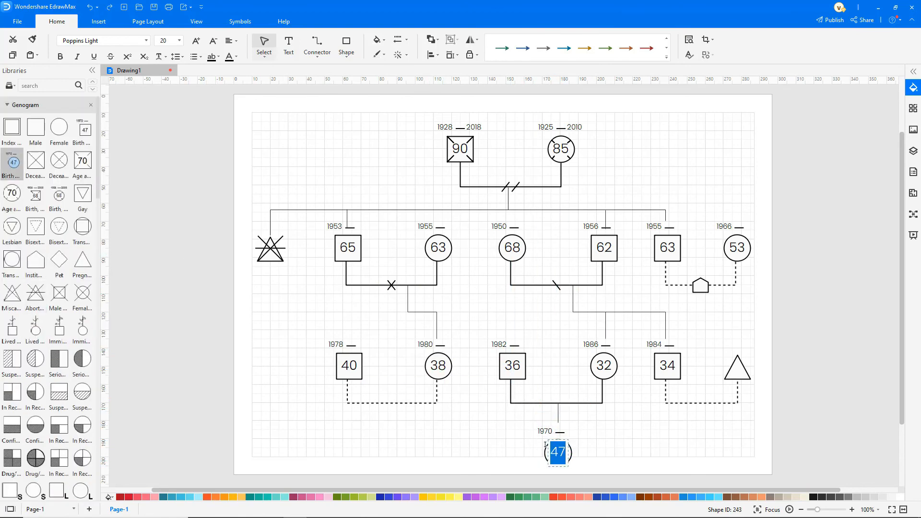
{"action": "type", "text": "7"}
{"action": "double_click", "coordinate": [545, 432]}
{"action": "type", "text": "2011"}
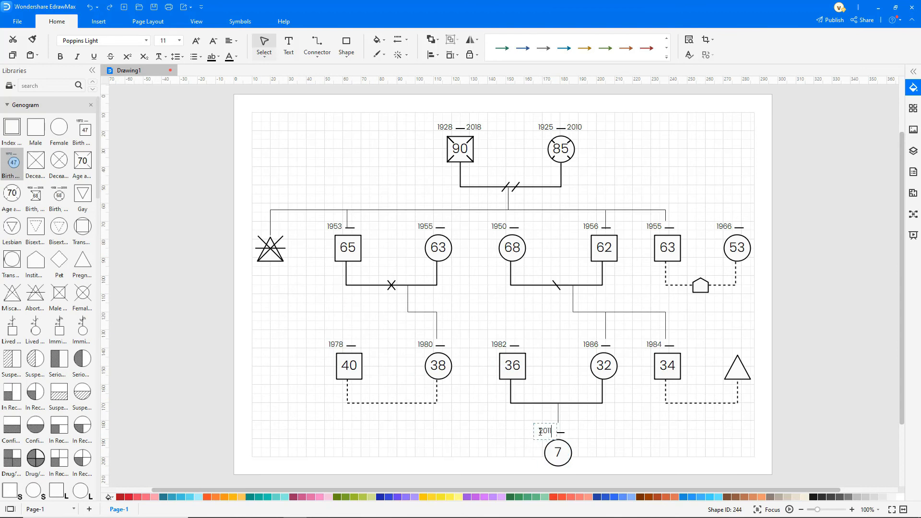
{"action": "left_click", "coordinate": [506, 426]}
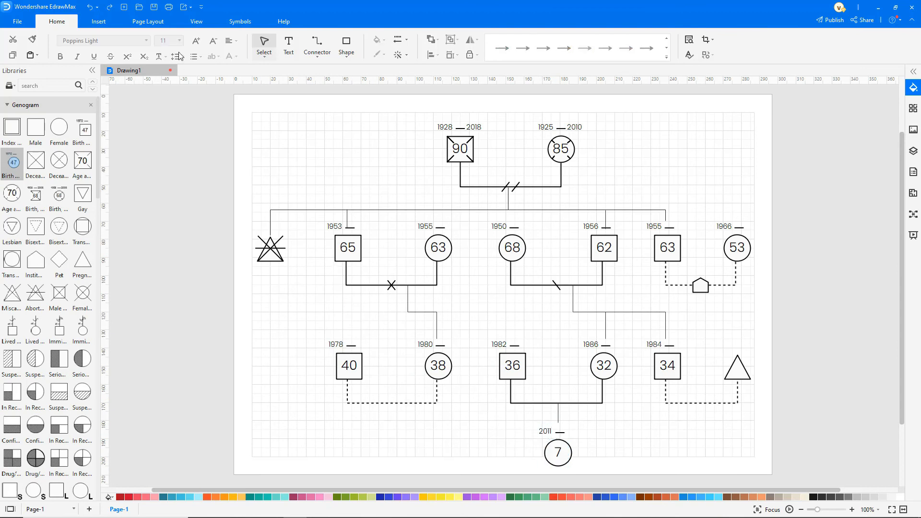
Fit the page to the drawing and hide the gridlines
{"action": "left_click", "coordinate": [148, 22]}
{"action": "left_click", "coordinate": [244, 49]}
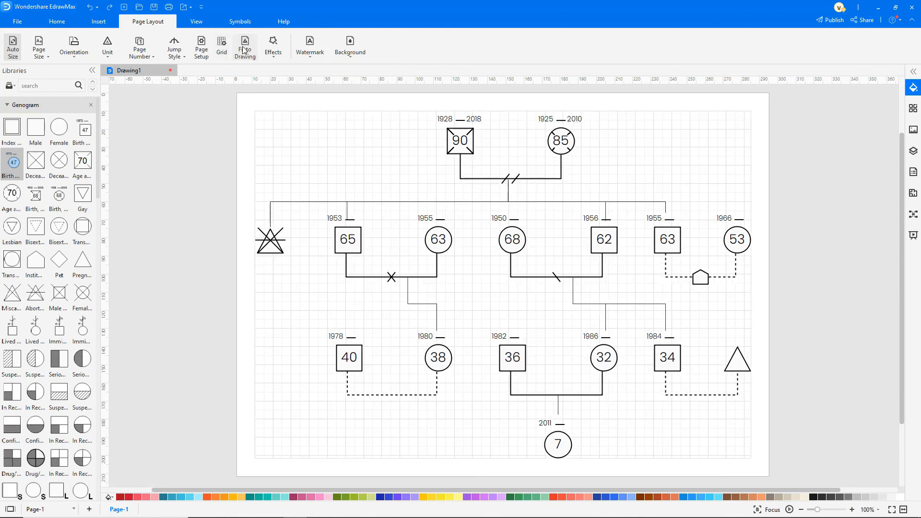
{"action": "left_click", "coordinate": [202, 21]}
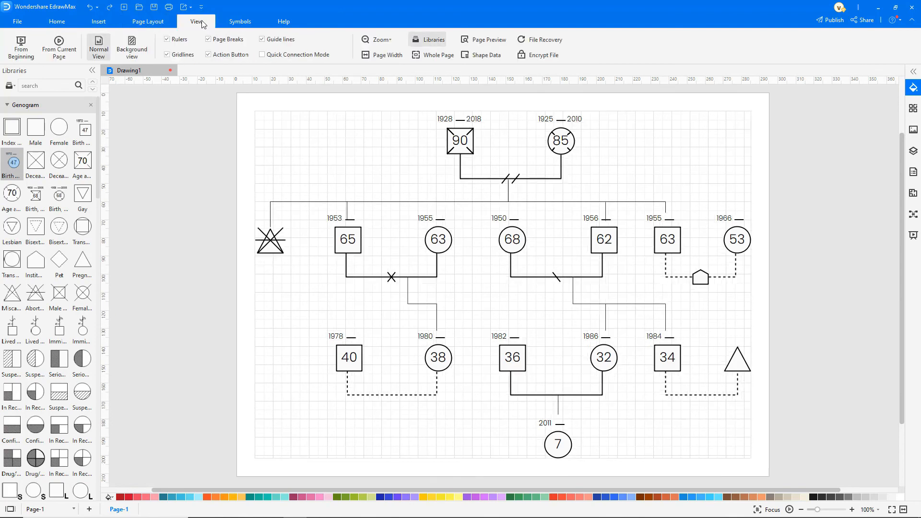
{"action": "left_click", "coordinate": [173, 56]}
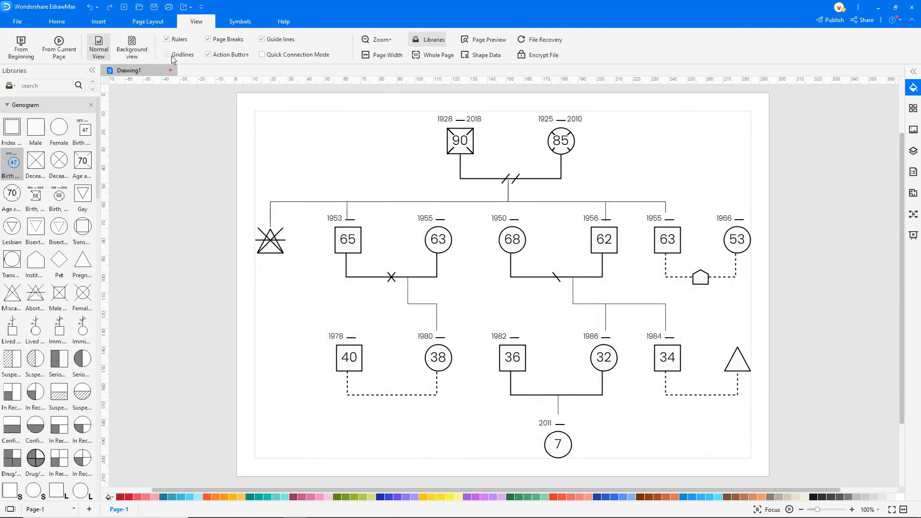
Export the genogram as a regular PDF named Drawing1 into the Genogram project's New folder
{"action": "left_click", "coordinate": [14, 23]}
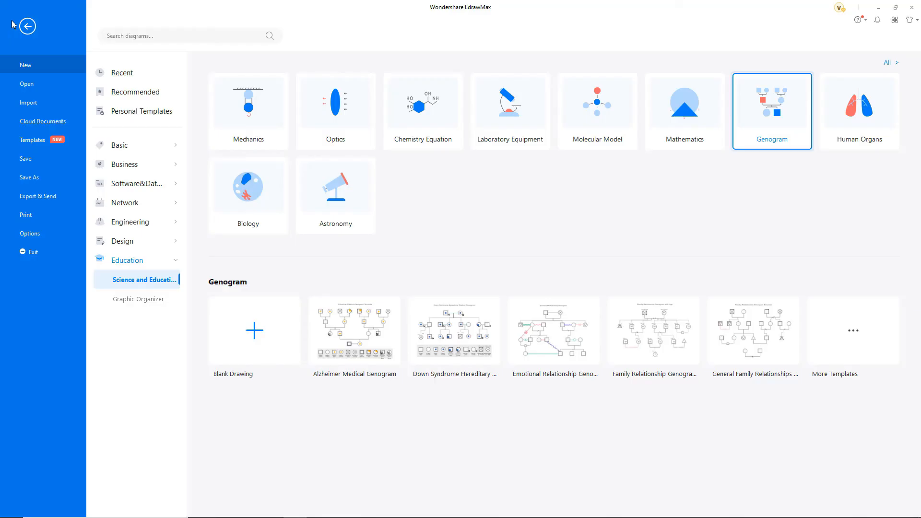
{"action": "left_click", "coordinate": [37, 196]}
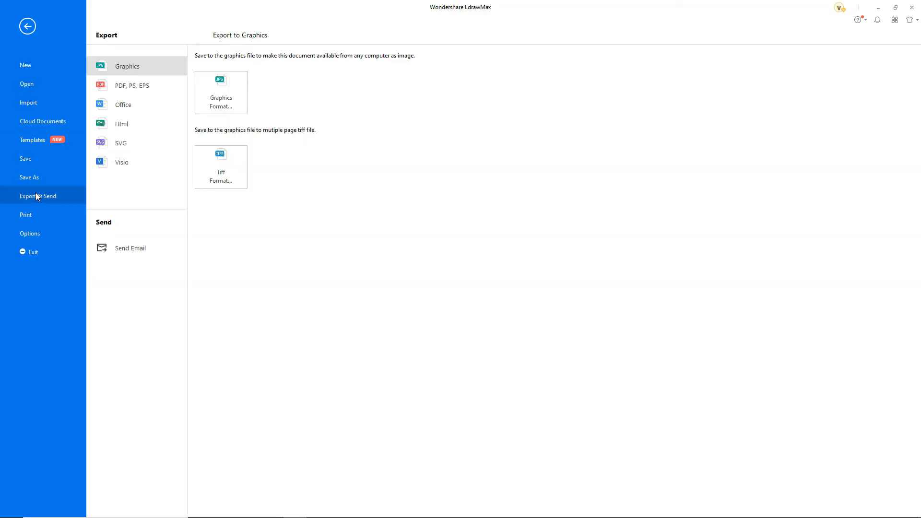
{"action": "left_click", "coordinate": [124, 89]}
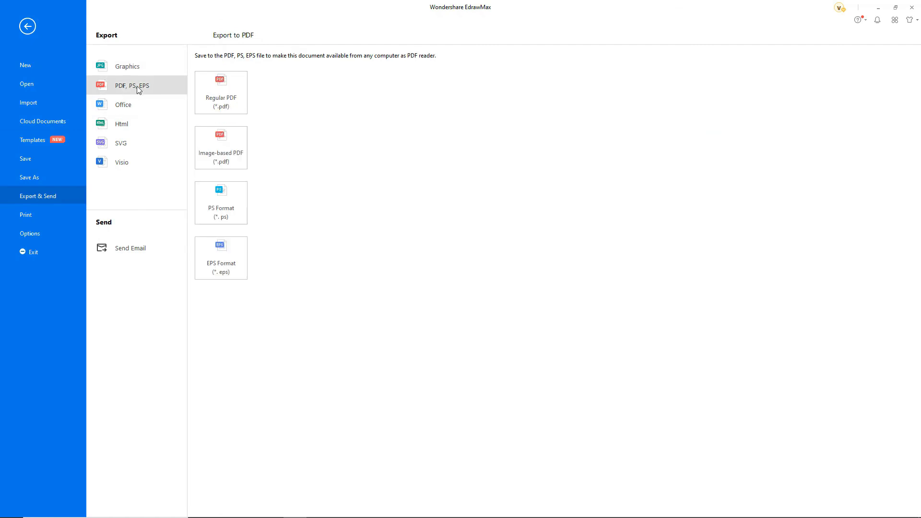
{"action": "left_click", "coordinate": [224, 100]}
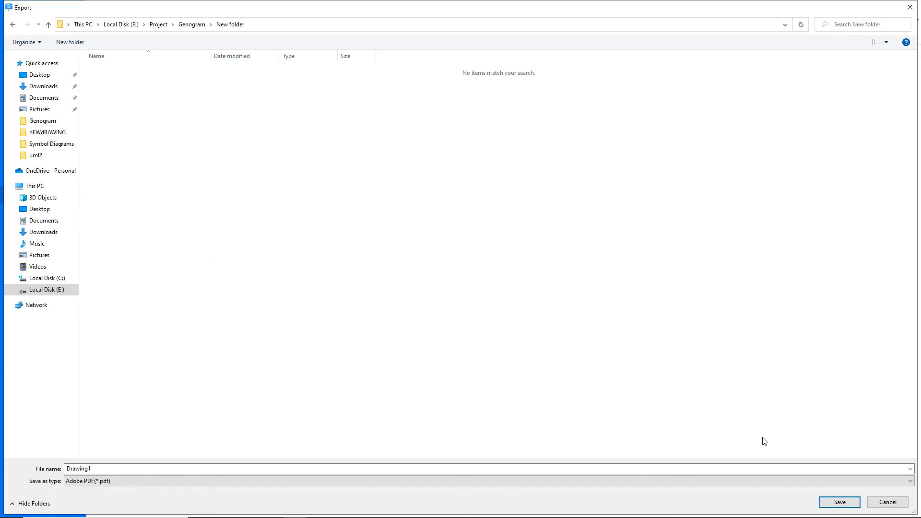
{"action": "left_click", "coordinate": [840, 502]}
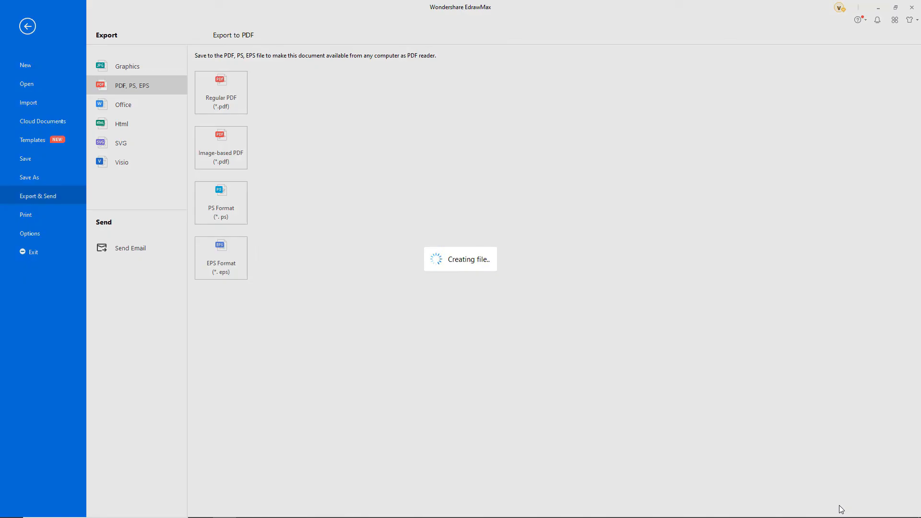